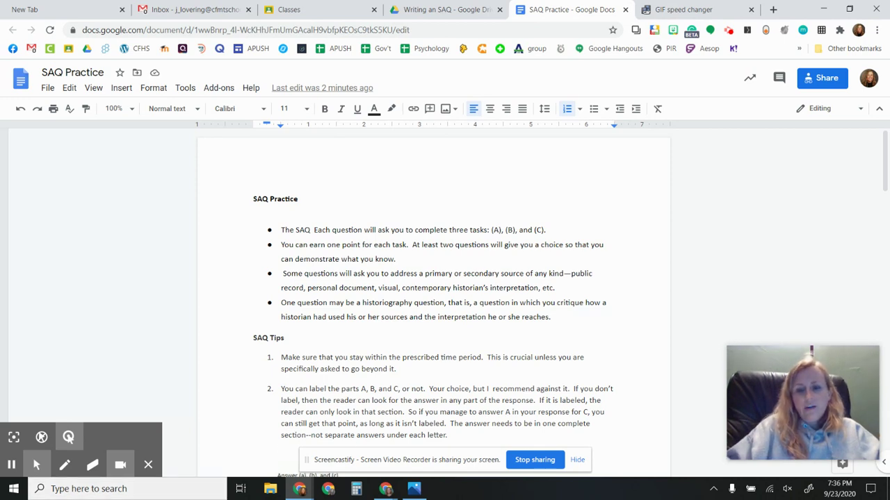
Dismiss the screen-sharing notice, draw a red mark below the tips, and scroll toward Practice SAQs
{"action": "left_click", "coordinate": [577, 459]}
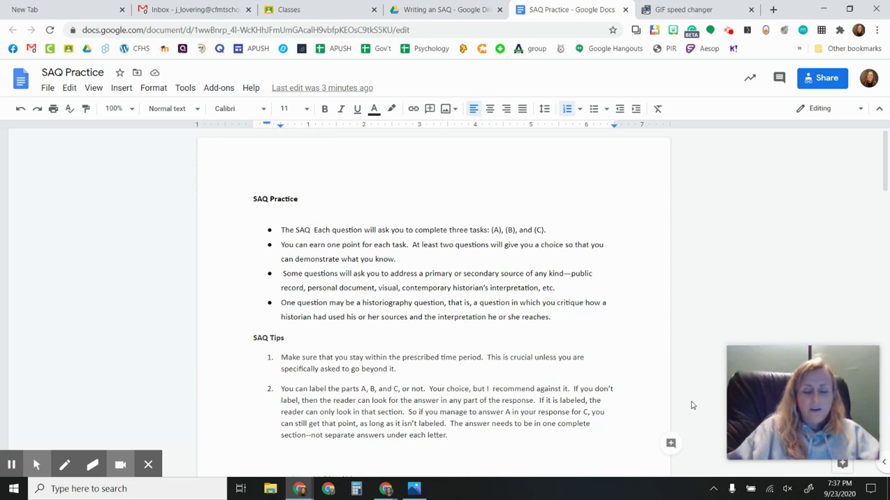
{"action": "left_click_drag", "start_coordinate": [317, 478], "coordinate": [292, 465]}
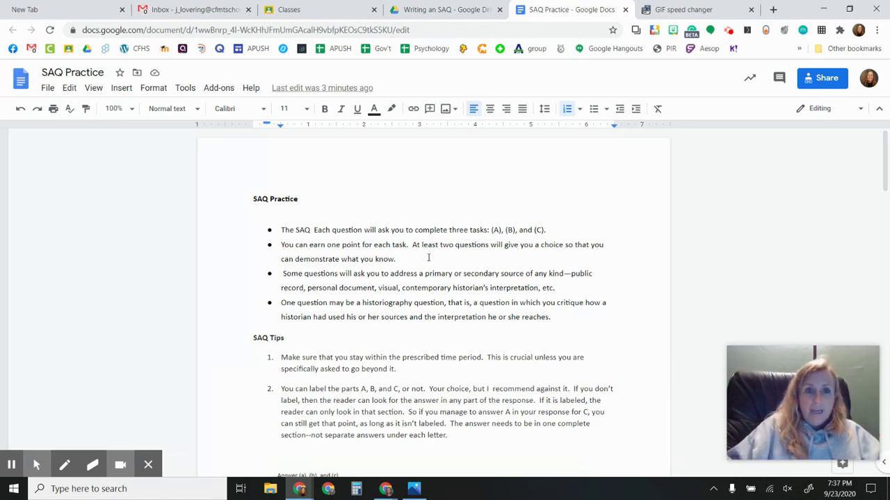
{"action": "scroll", "coordinate": [430, 259], "scroll_direction": "down", "scroll_amount": 15}
{"action": "scroll", "coordinate": [430, 262], "scroll_direction": "down", "scroll_amount": 8}
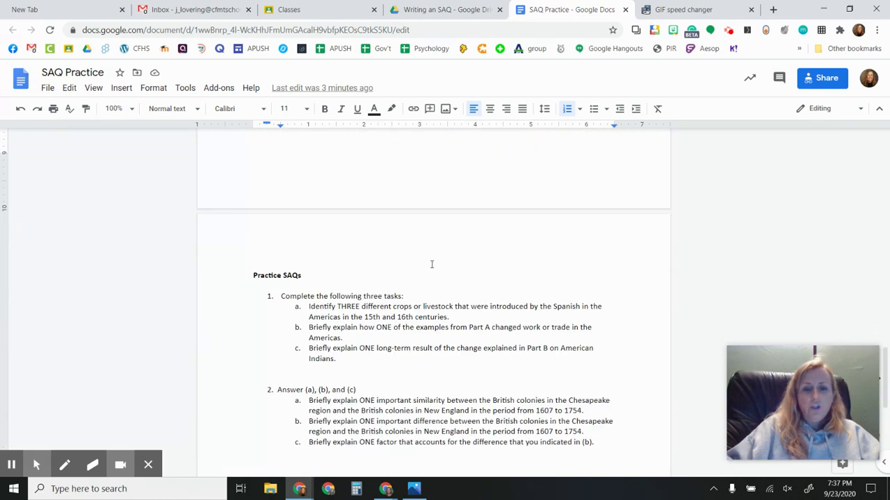
{"action": "scroll", "coordinate": [431, 264], "scroll_direction": "up", "scroll_amount": 3}
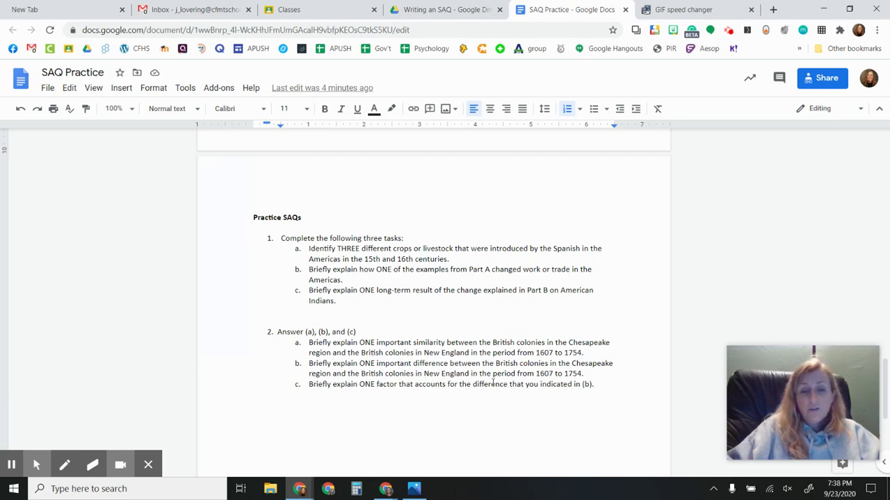
{"action": "scroll", "coordinate": [494, 379], "scroll_direction": "up", "scroll_amount": 5}
Scroll back to the top of page 1 and draw a red Screencastify mark below the last tip
{"action": "scroll", "coordinate": [495, 374], "scroll_direction": "up", "scroll_amount": 10}
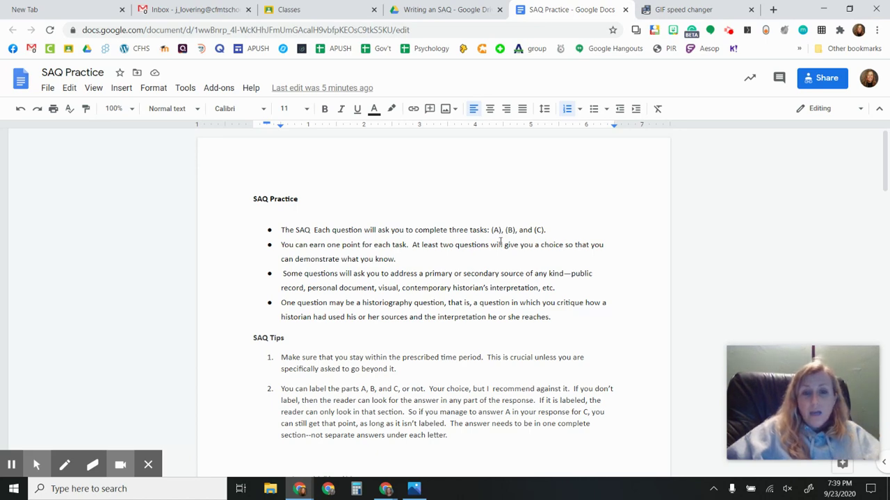
{"action": "left_click_drag", "start_coordinate": [292, 464], "coordinate": [317, 478]}
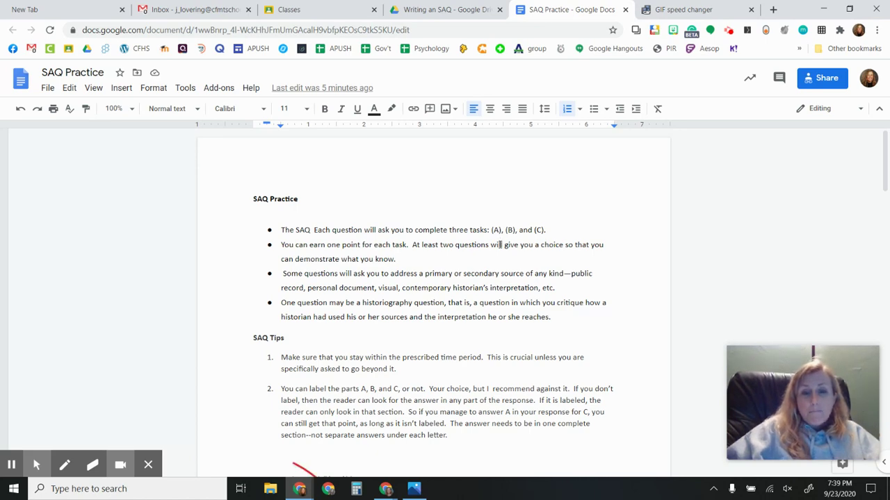
Scroll past the tips and GIF to practice question 2 on the Chesapeake and New England colonies
{"action": "scroll", "coordinate": [500, 244], "scroll_direction": "down", "scroll_amount": 4}
{"action": "scroll", "coordinate": [500, 245], "scroll_direction": "up", "scroll_amount": 3}
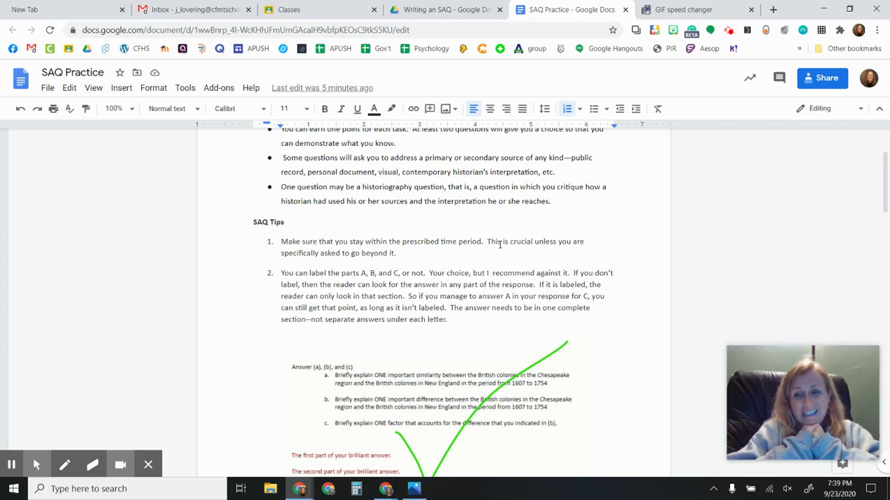
{"action": "scroll", "coordinate": [472, 243], "scroll_direction": "down", "scroll_amount": 5}
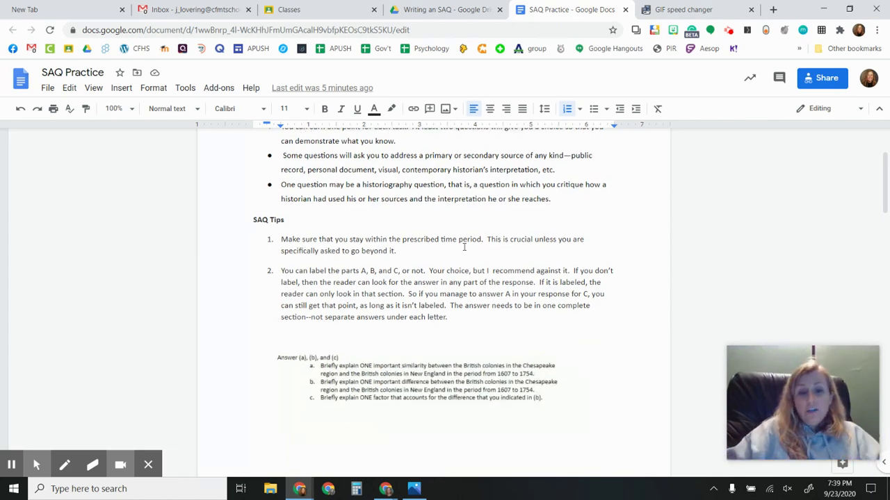
{"action": "scroll", "coordinate": [470, 253], "scroll_direction": "down", "scroll_amount": 11}
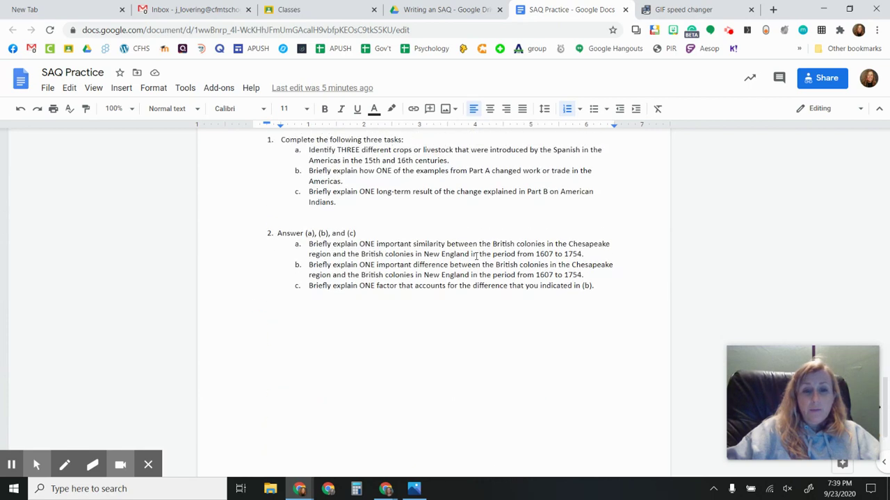
{"action": "scroll", "coordinate": [486, 278], "scroll_direction": "up", "scroll_amount": 3}
{"action": "scroll", "coordinate": [432, 326], "scroll_direction": "down", "scroll_amount": 1}
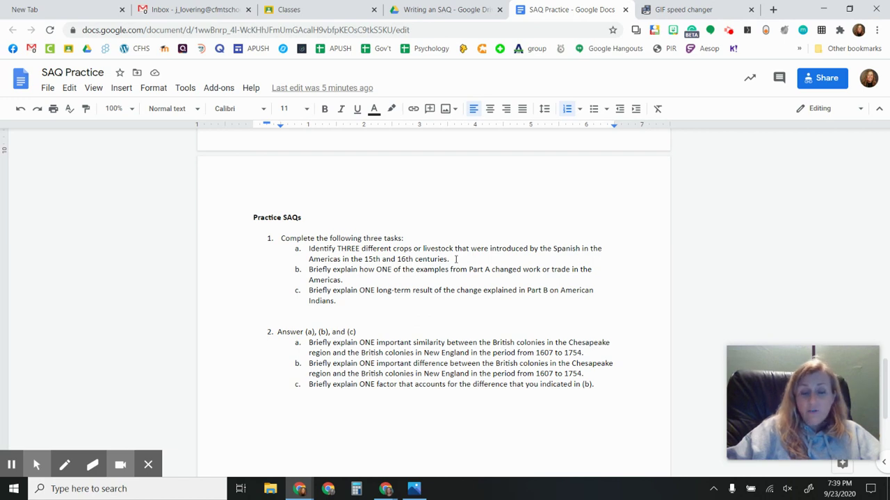
{"action": "scroll", "coordinate": [453, 256], "scroll_direction": "down", "scroll_amount": 2}
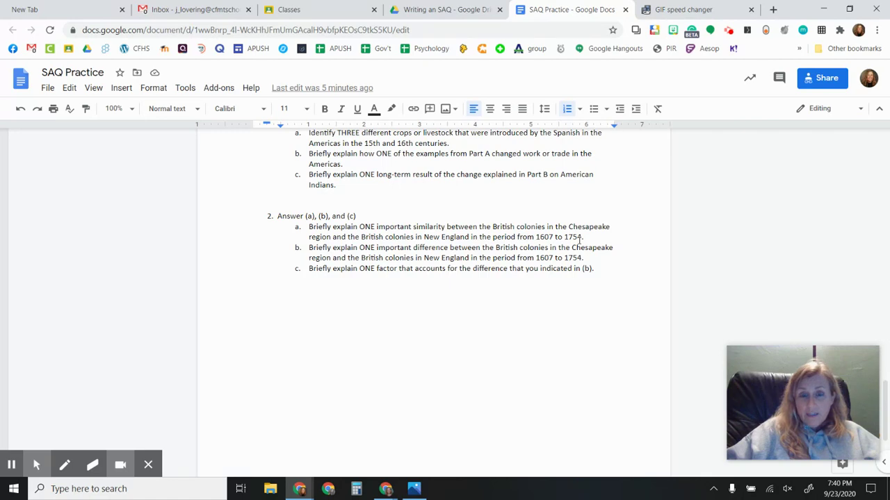
Scroll back up to the page 1 SAQ Tips and the embedded example-answer GIF
{"action": "scroll", "coordinate": [468, 227], "scroll_direction": "up", "scroll_amount": 15}
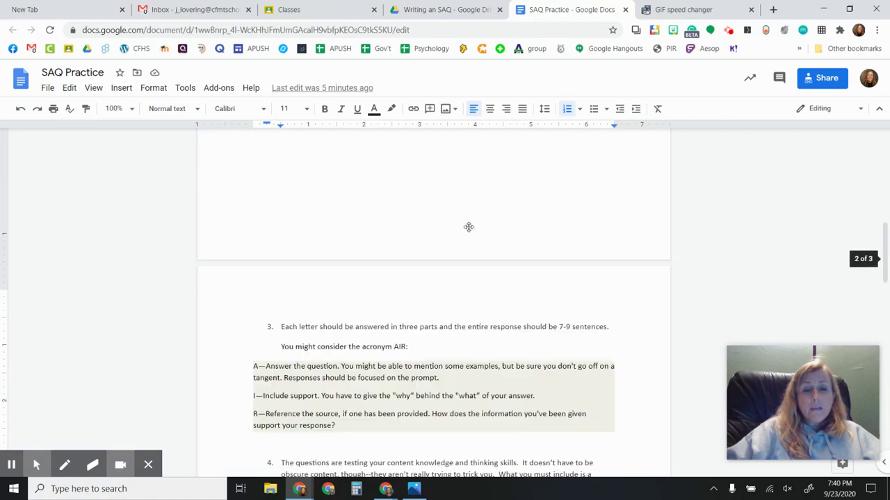
{"action": "scroll", "coordinate": [468, 228], "scroll_direction": "up", "scroll_amount": 3}
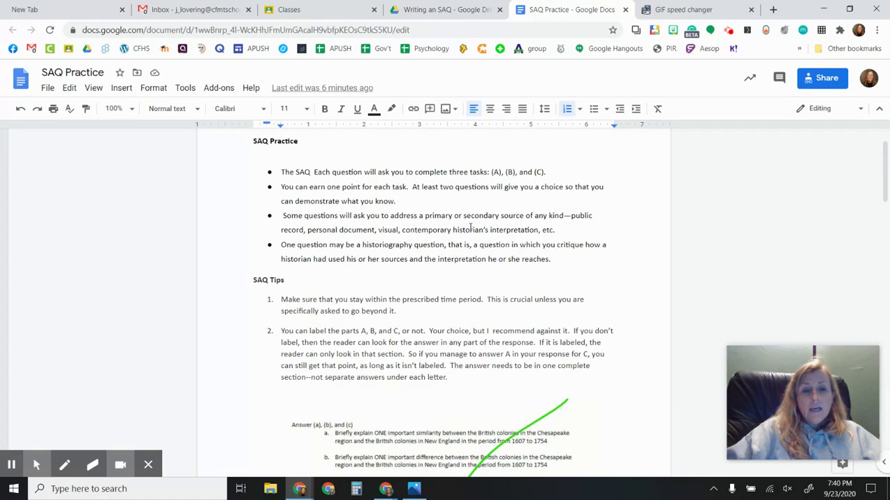
{"action": "scroll", "coordinate": [474, 229], "scroll_direction": "down", "scroll_amount": 3}
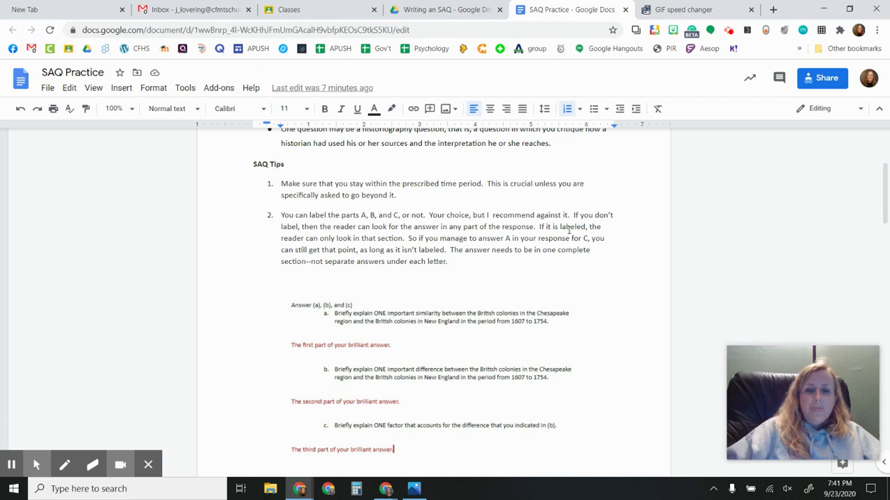
Scroll so tip 2 on labeling parts A, B and C and its annotated GIF are visible
{"action": "scroll", "coordinate": [595, 257], "scroll_direction": "down", "scroll_amount": 3}
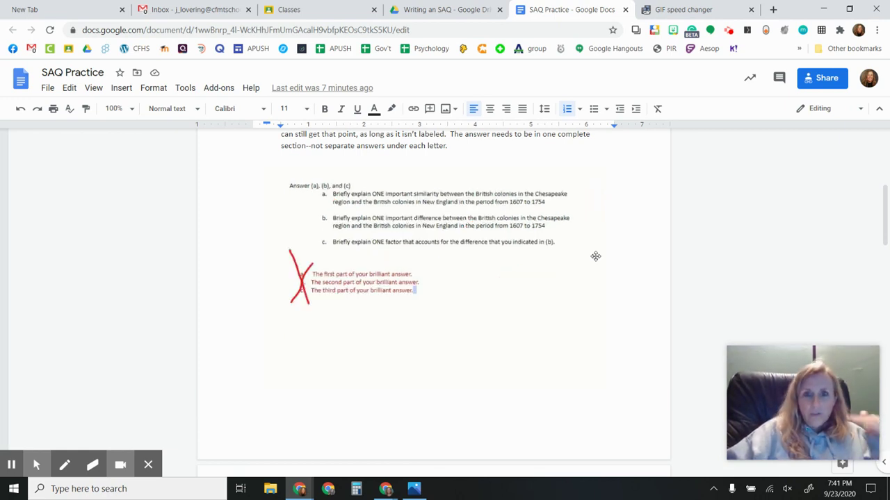
{"action": "scroll", "coordinate": [595, 250], "scroll_direction": "up", "scroll_amount": 2}
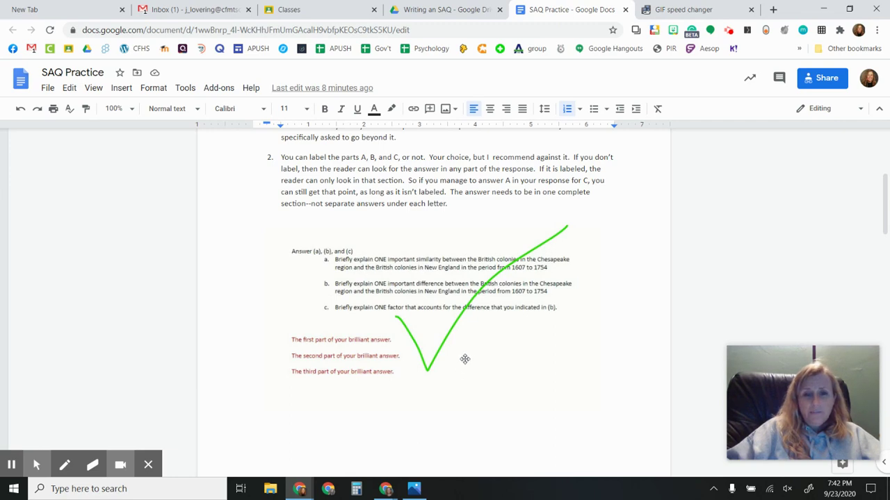
Scroll past the GIF and page break to tip 3 and the AIR acronym box
{"action": "scroll", "coordinate": [465, 357], "scroll_direction": "down", "scroll_amount": 5}
{"action": "scroll", "coordinate": [465, 354], "scroll_direction": "down", "scroll_amount": 4}
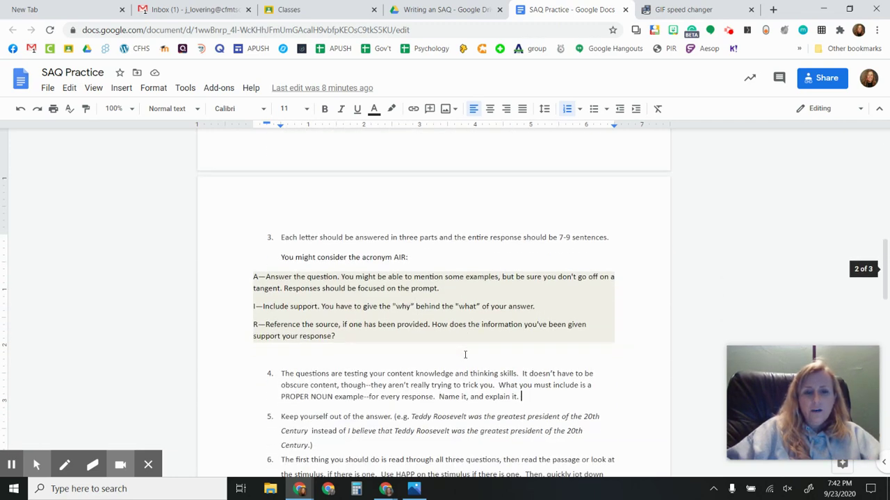
{"action": "scroll", "coordinate": [465, 354], "scroll_direction": "up", "scroll_amount": 3}
{"action": "scroll", "coordinate": [465, 355], "scroll_direction": "down", "scroll_amount": 2}
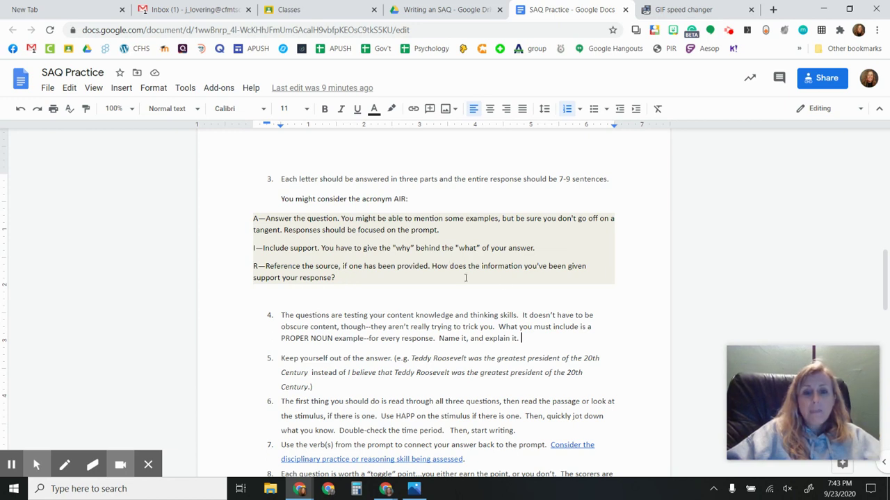
{"action": "scroll", "coordinate": [601, 294], "scroll_direction": "down", "scroll_amount": 1}
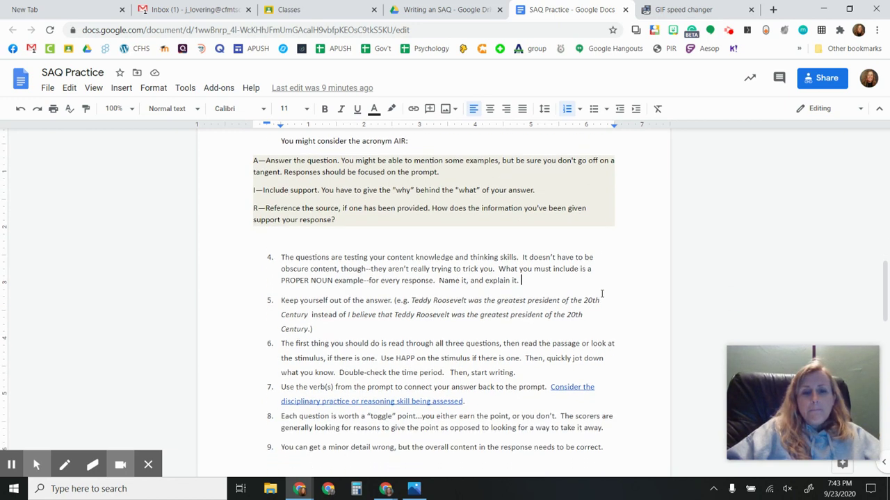
Scroll slightly so tips 8 and 9 appear below tip 7
{"action": "scroll", "coordinate": [601, 293], "scroll_direction": "down", "scroll_amount": 1}
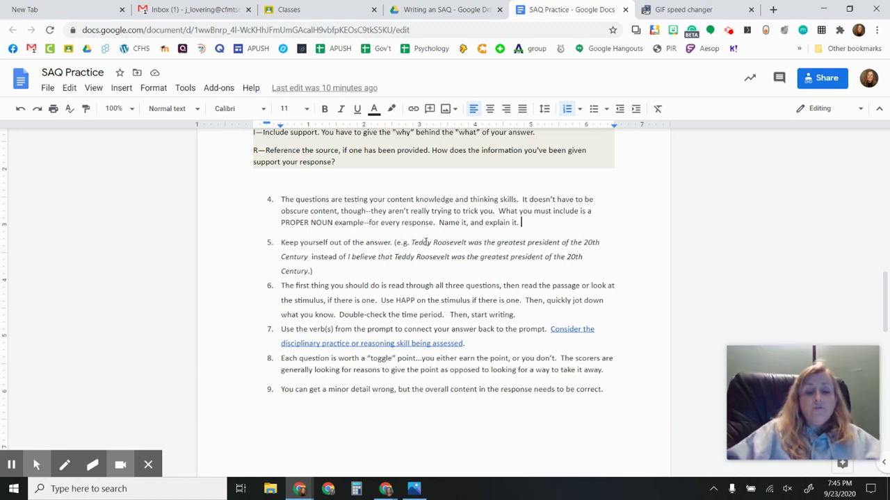
{"action": "left_click_drag", "start_coordinate": [411, 243], "coordinate": [590, 262]}
{"action": "left_click", "coordinate": [346, 255]}
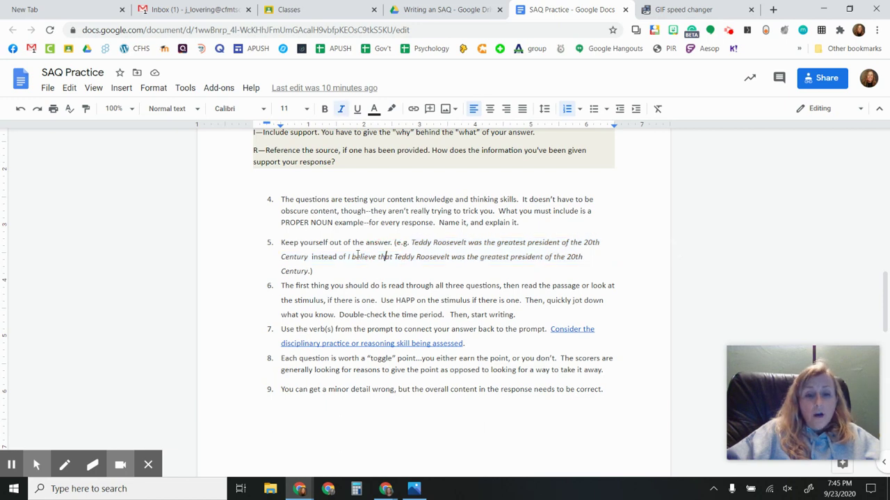
{"action": "left_click_drag", "start_coordinate": [345, 256], "coordinate": [551, 258]}
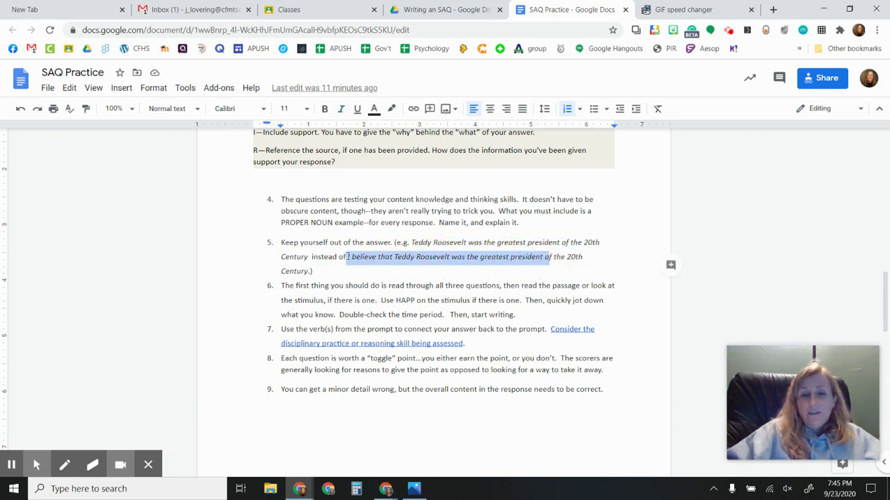
{"action": "left_click", "coordinate": [560, 225]}
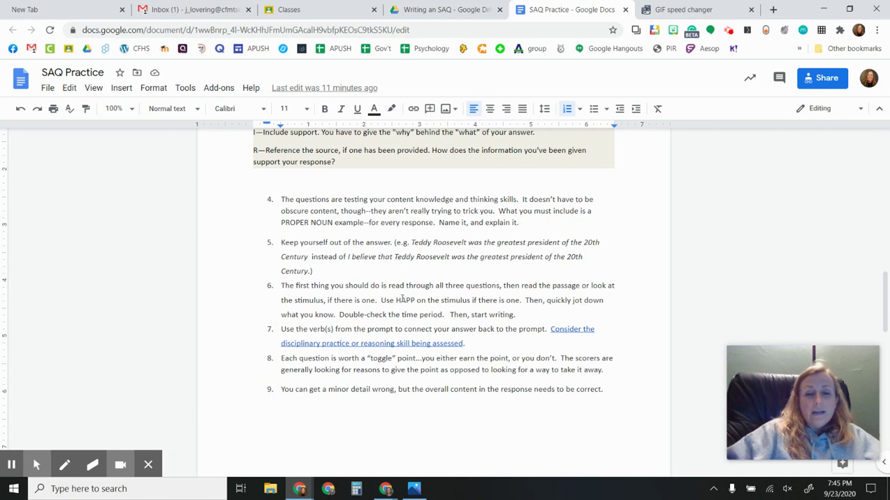
{"action": "left_click_drag", "start_coordinate": [395, 300], "coordinate": [417, 298]}
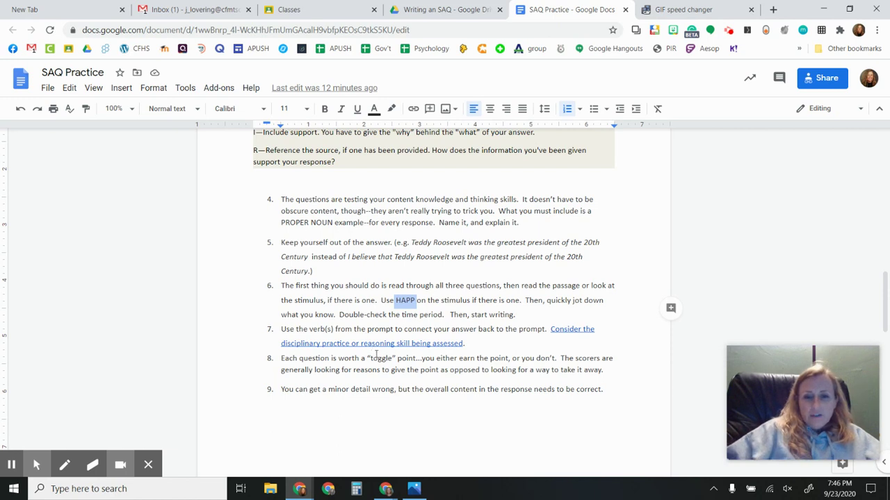
{"action": "scroll", "coordinate": [376, 355], "scroll_direction": "down", "scroll_amount": 2}
Scroll past tip 9 and the page break toward the Practice SAQs heading
{"action": "scroll", "coordinate": [373, 354], "scroll_direction": "down", "scroll_amount": 1}
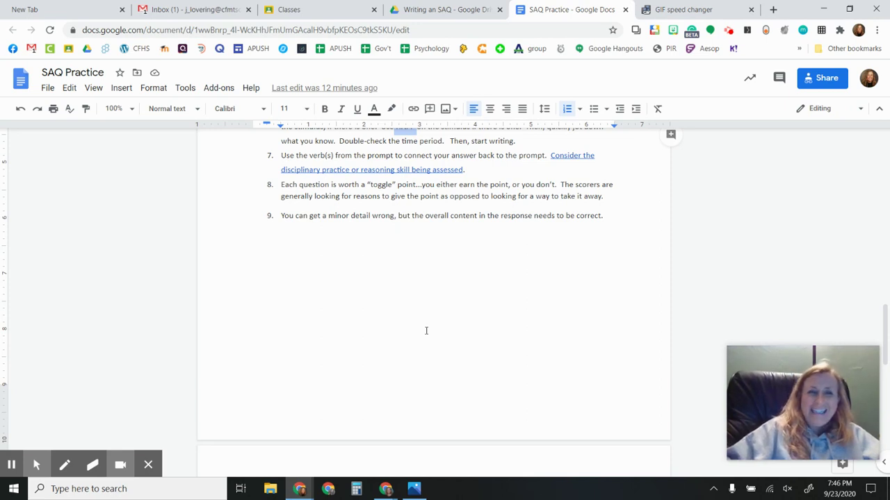
Scroll the Practice SAQs page until question 2's parts (a), (b) and (c) sit at the top
{"action": "scroll", "coordinate": [384, 282], "scroll_direction": "down", "scroll_amount": 4}
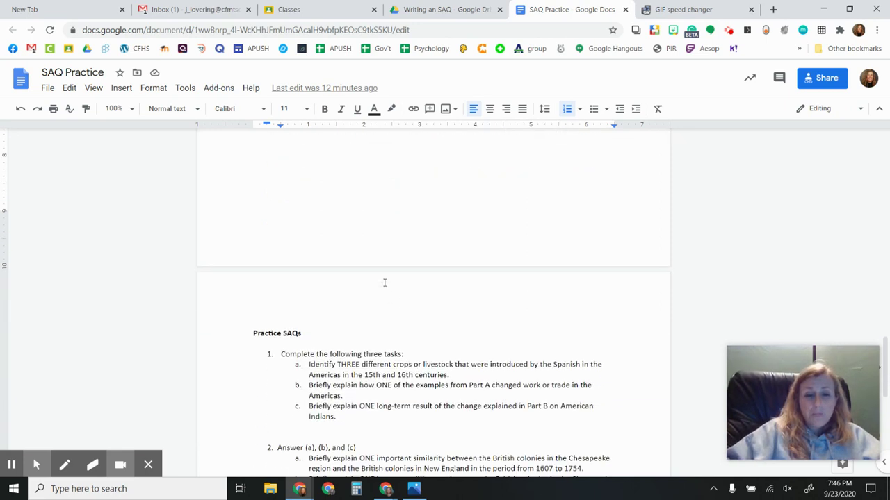
{"action": "scroll", "coordinate": [403, 292], "scroll_direction": "up", "scroll_amount": 5}
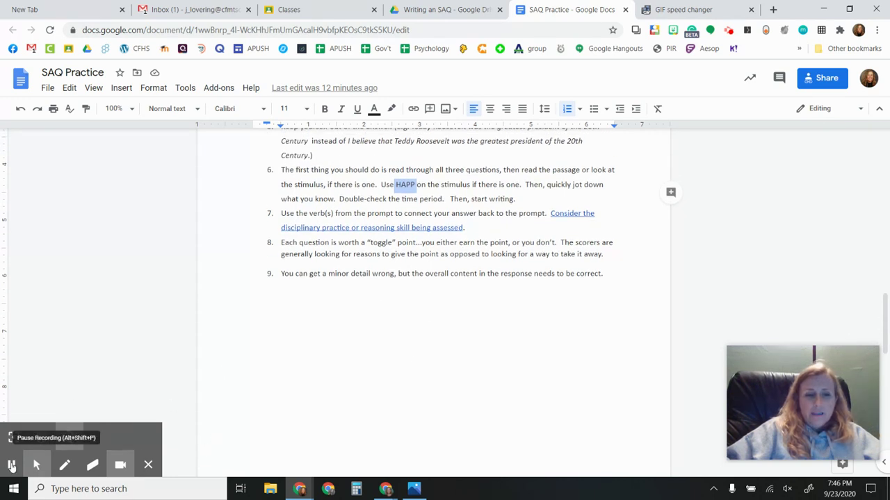
{"action": "scroll", "coordinate": [471, 302], "scroll_direction": "down", "scroll_amount": 8}
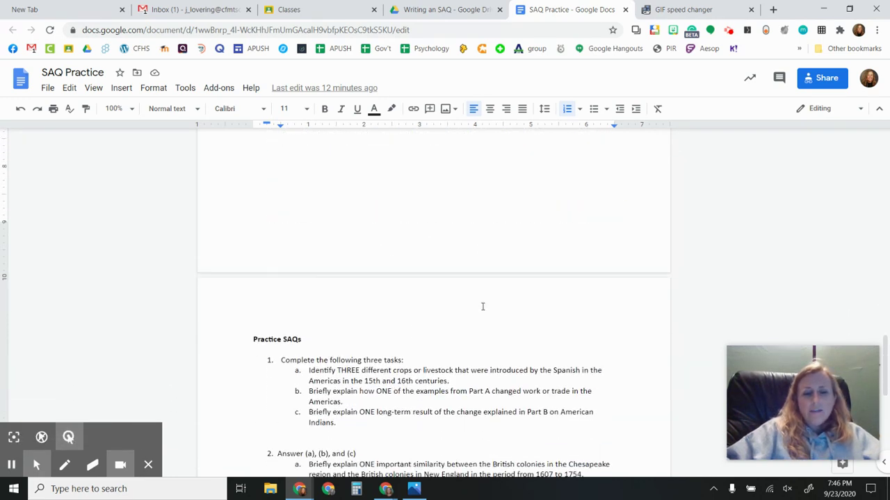
{"action": "scroll", "coordinate": [479, 306], "scroll_direction": "down", "scroll_amount": 3}
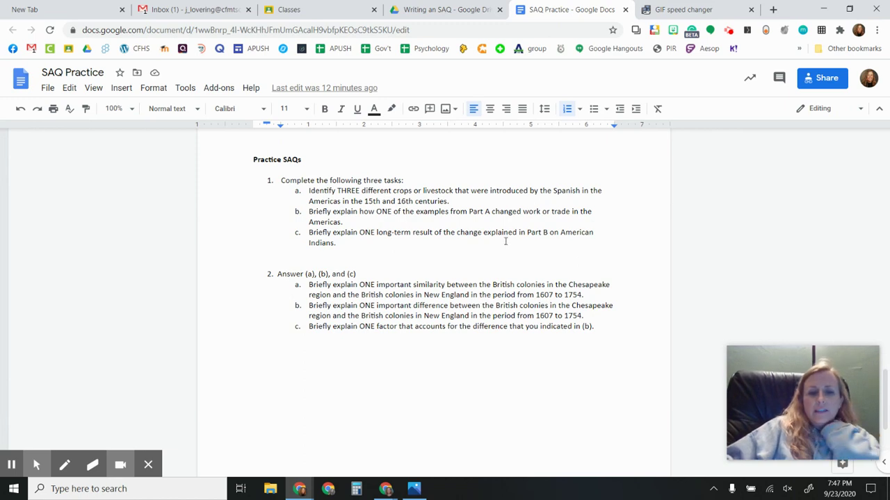
{"action": "scroll", "coordinate": [505, 241], "scroll_direction": "down", "scroll_amount": 3}
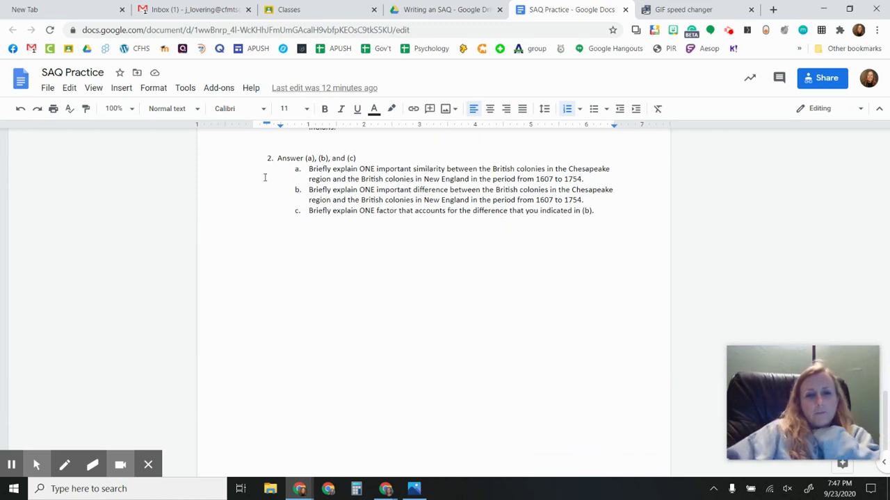